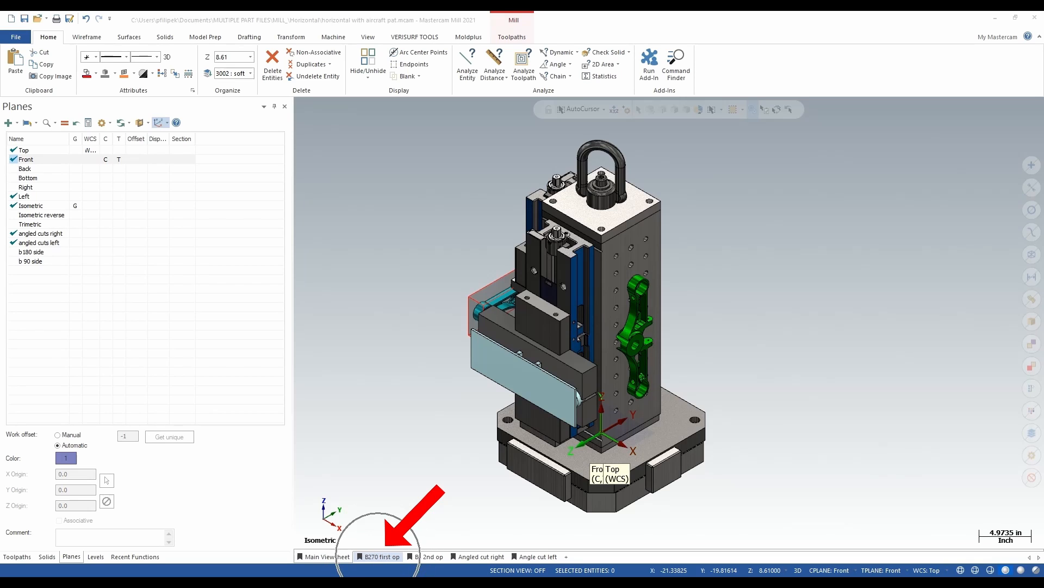
Review the B270 first op, B0 2nd op, Angled cut right and Angle cut left viewsheets, and return to the Main Viewsheet.
left_click(379, 556)
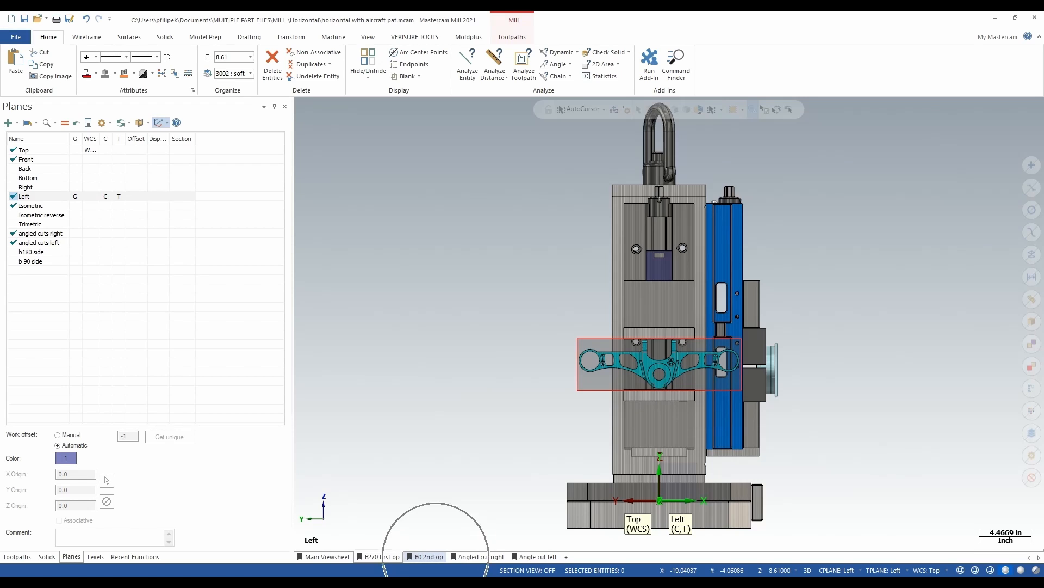
left_click(428, 556)
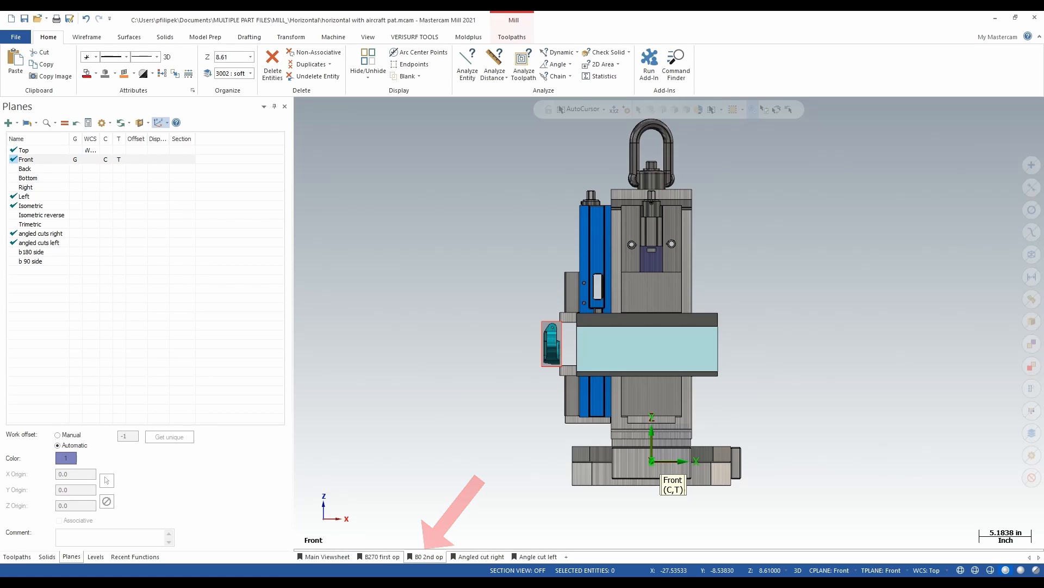
left_click(380, 556)
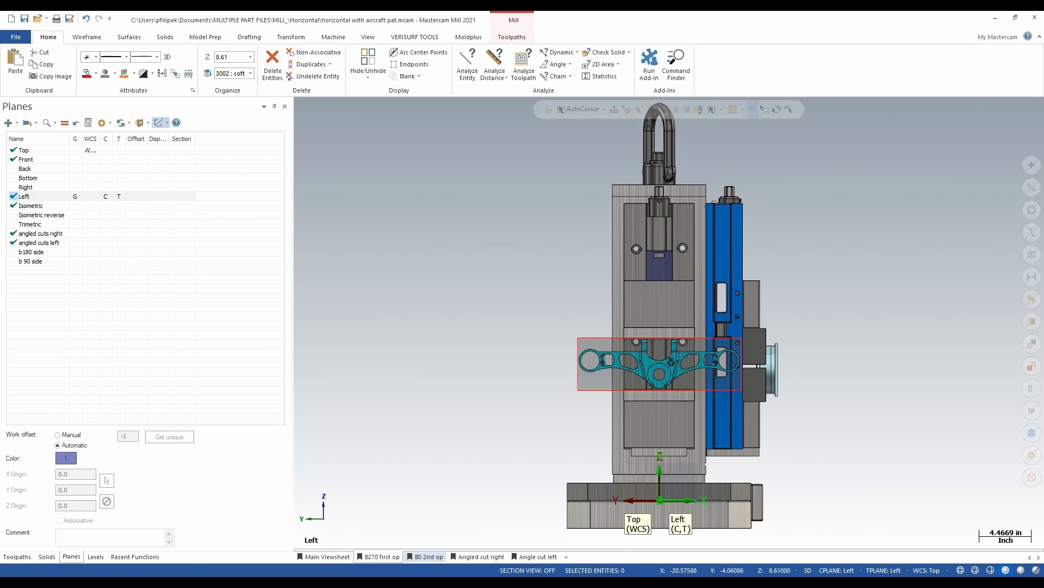
left_click(424, 556)
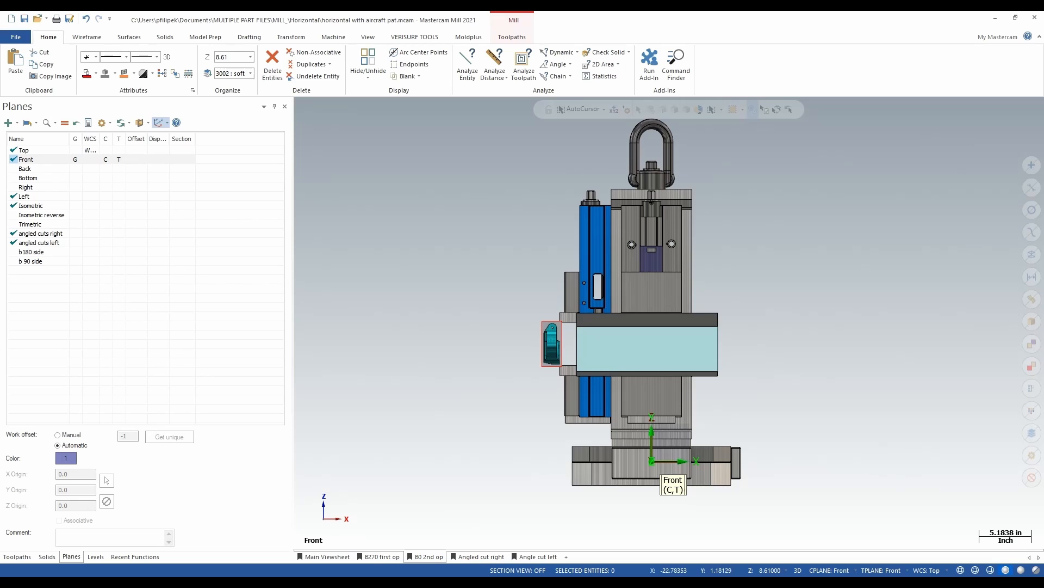
left_click(477, 556)
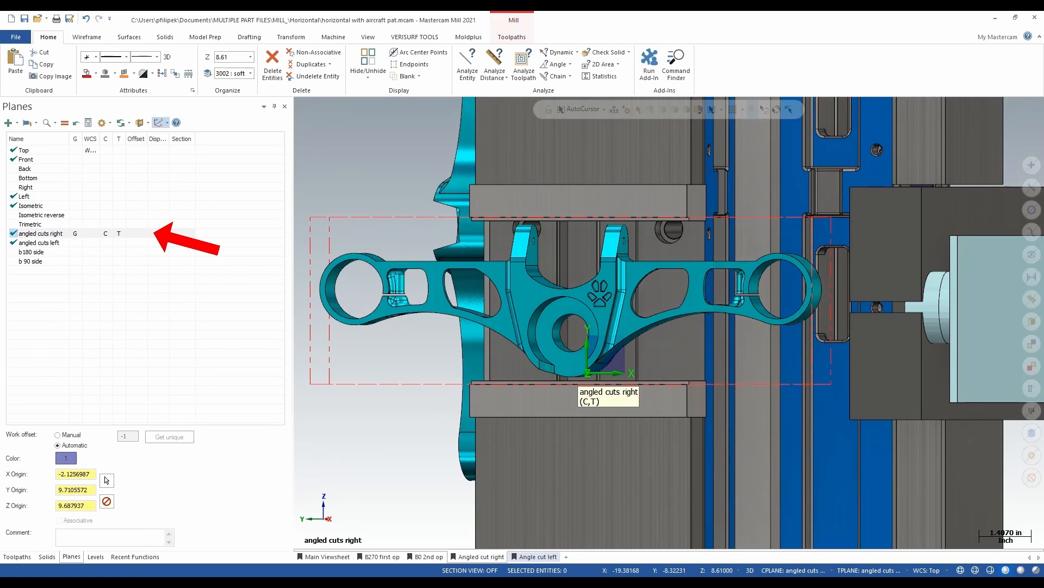
left_click(538, 556)
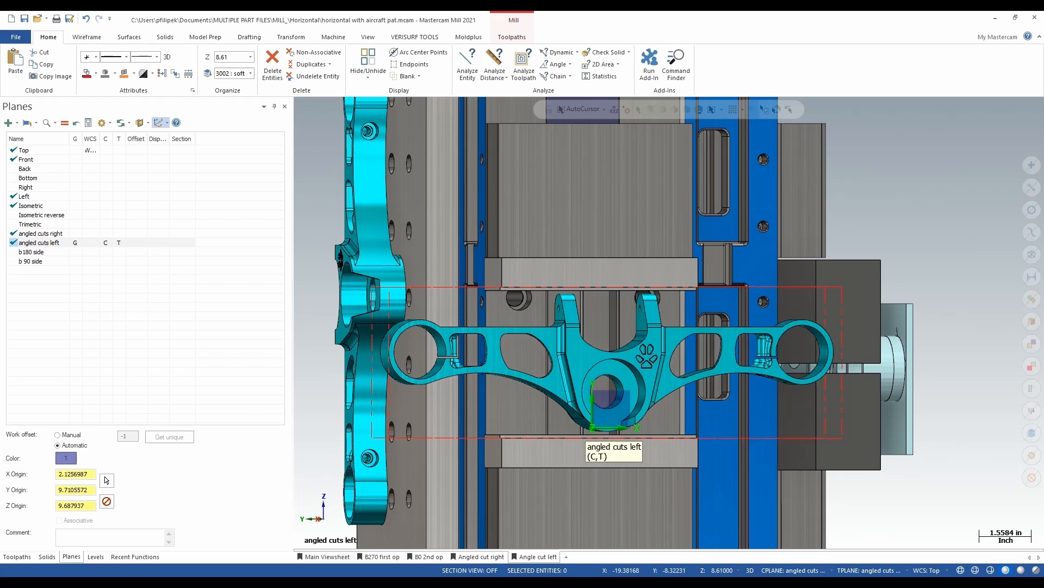
left_click(326, 556)
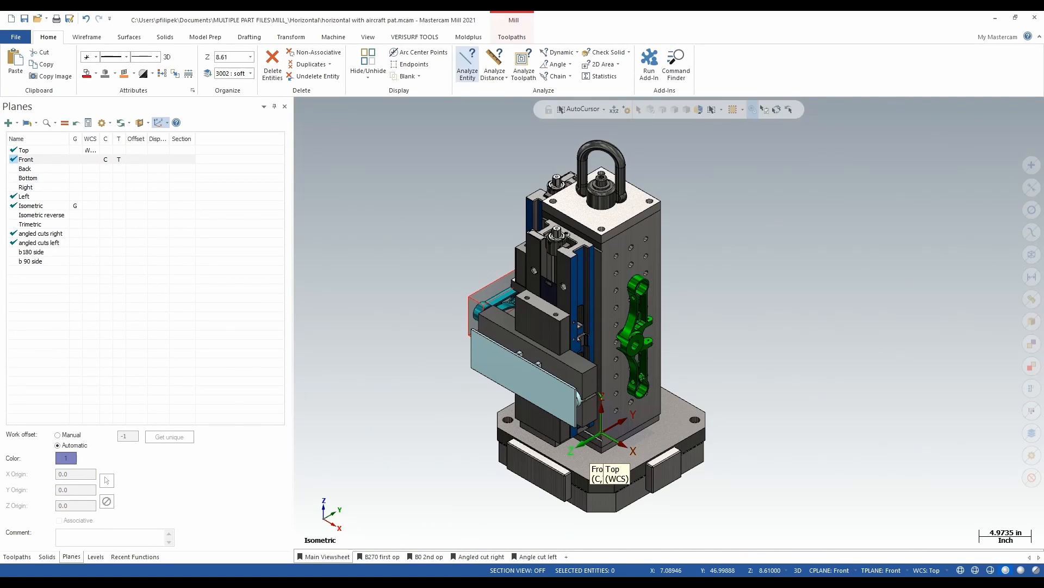
Create a new viewsheet named "side cut" and save a bookmark for it.
key("ctrl")
left_click(368, 37)
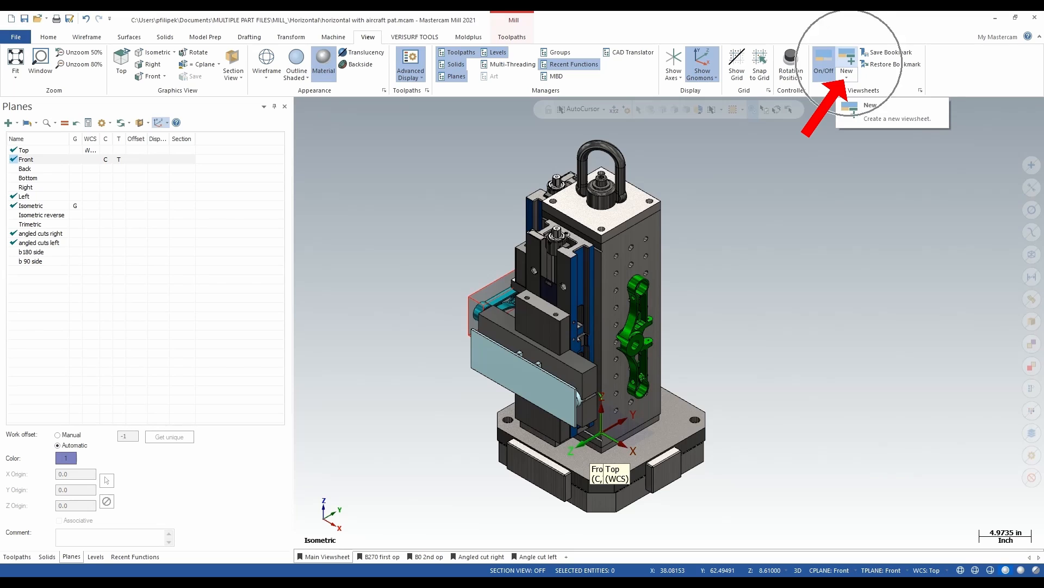
left_click(846, 60)
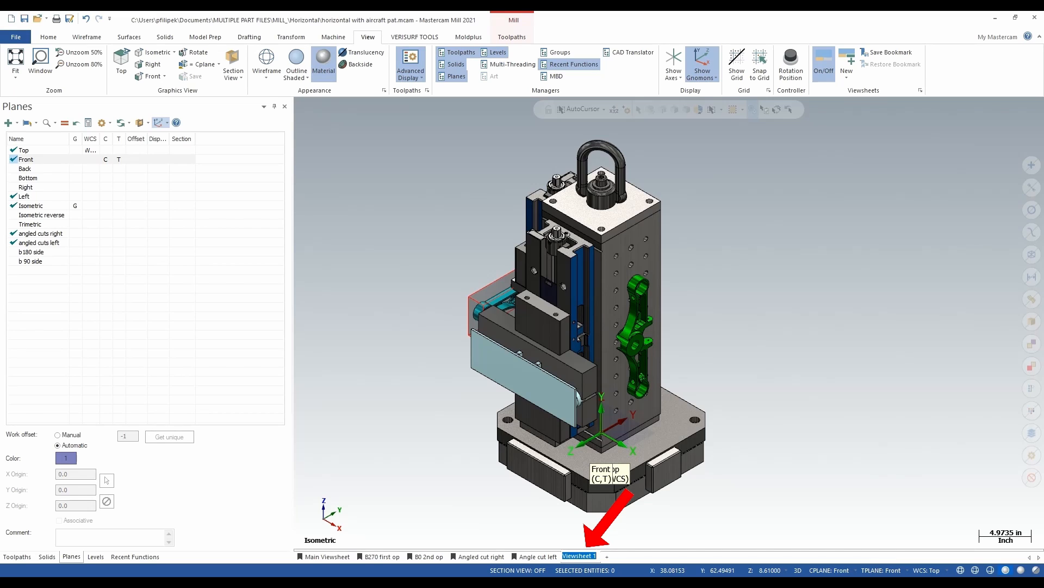
type("side cut")
key("Return")
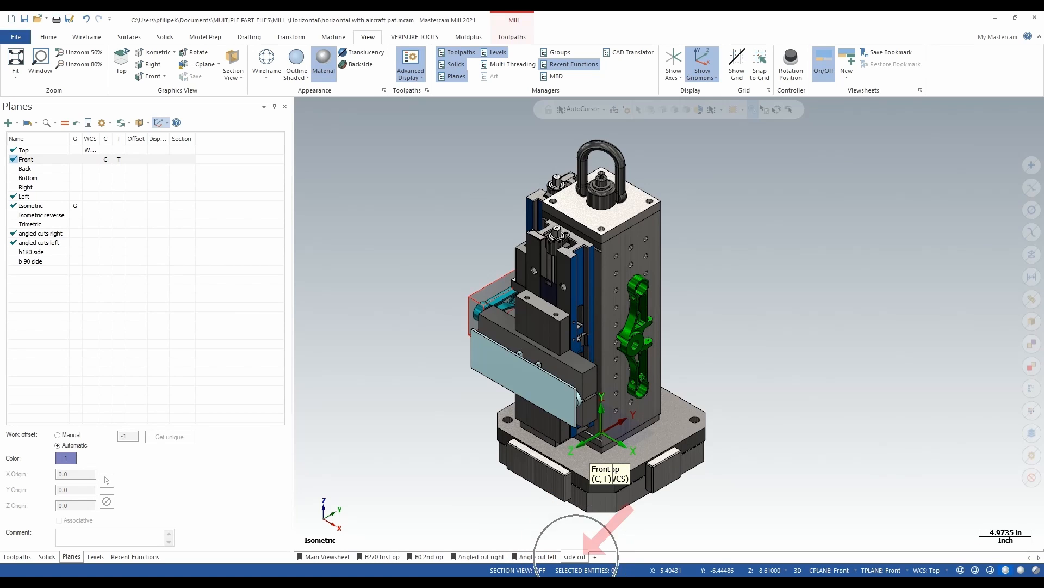
right_click(575, 556)
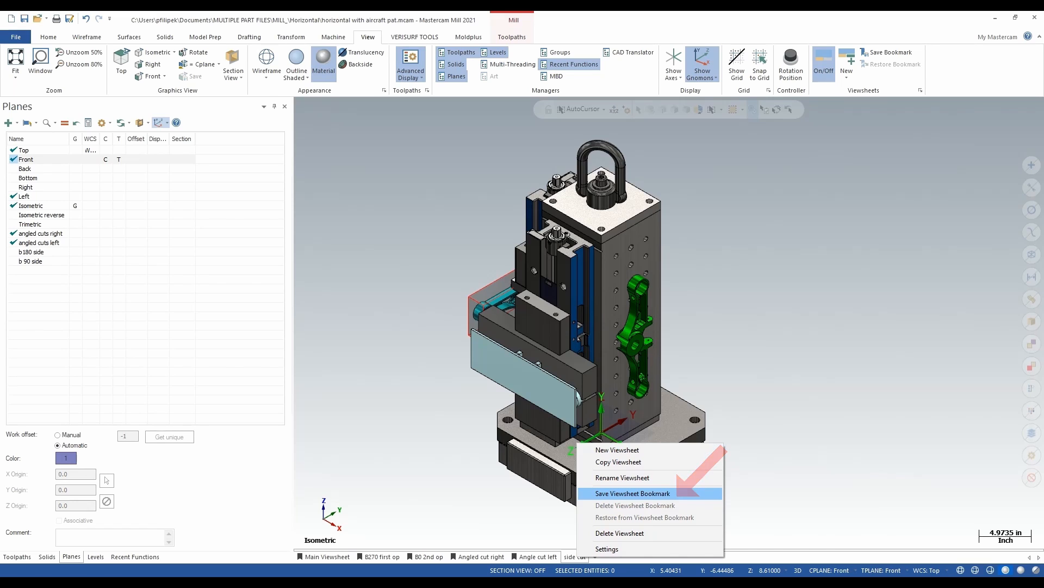
left_click(633, 493)
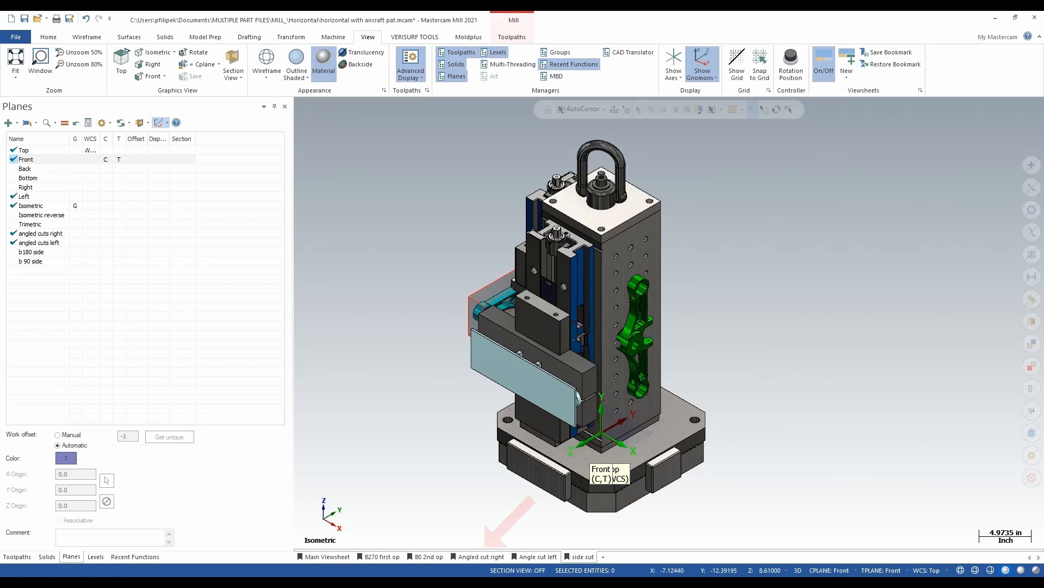
In the "side cut" viewsheet, start a dynamic plane with its origin at the top plate's front corner hole (X 3.25, Y -3.25, Z 27.0).
left_click(478, 556)
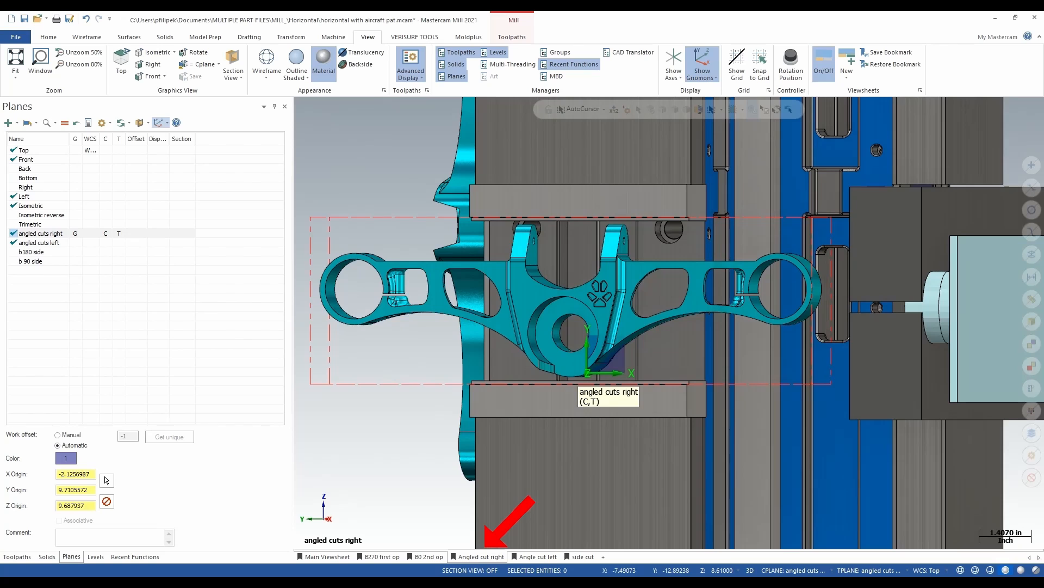
left_click(579, 556)
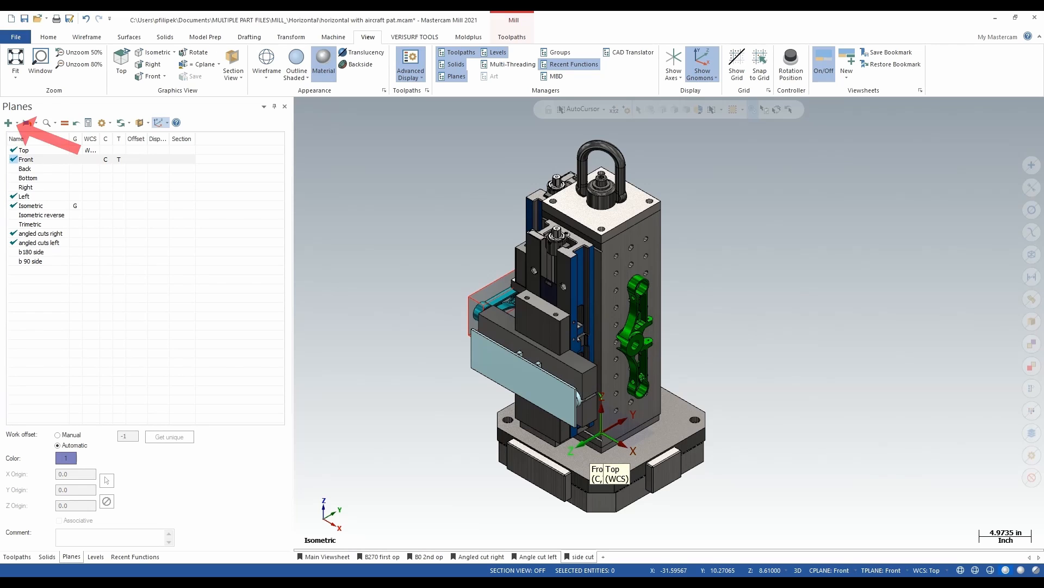
left_click(8, 123)
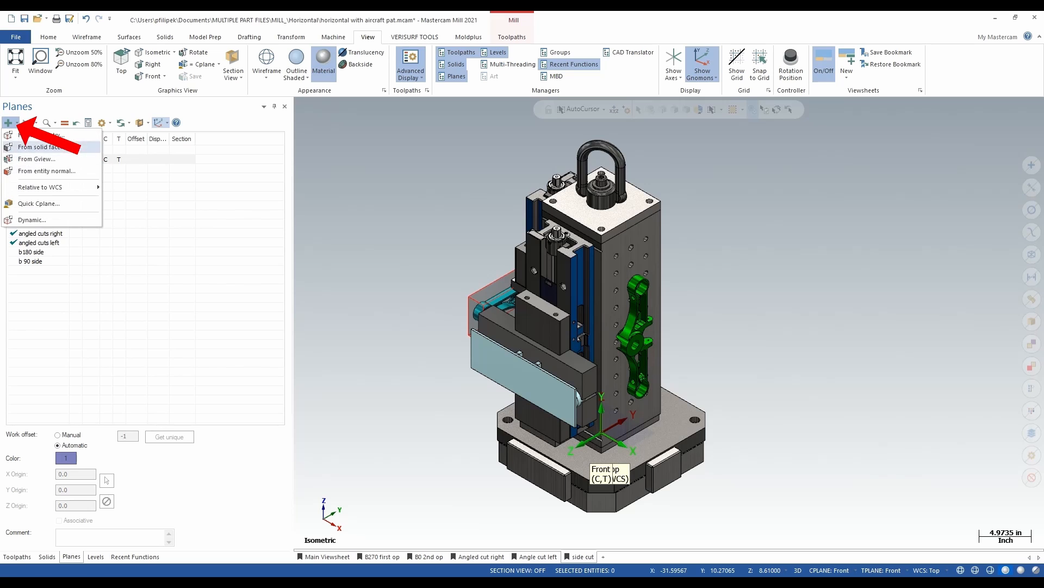
left_click(32, 220)
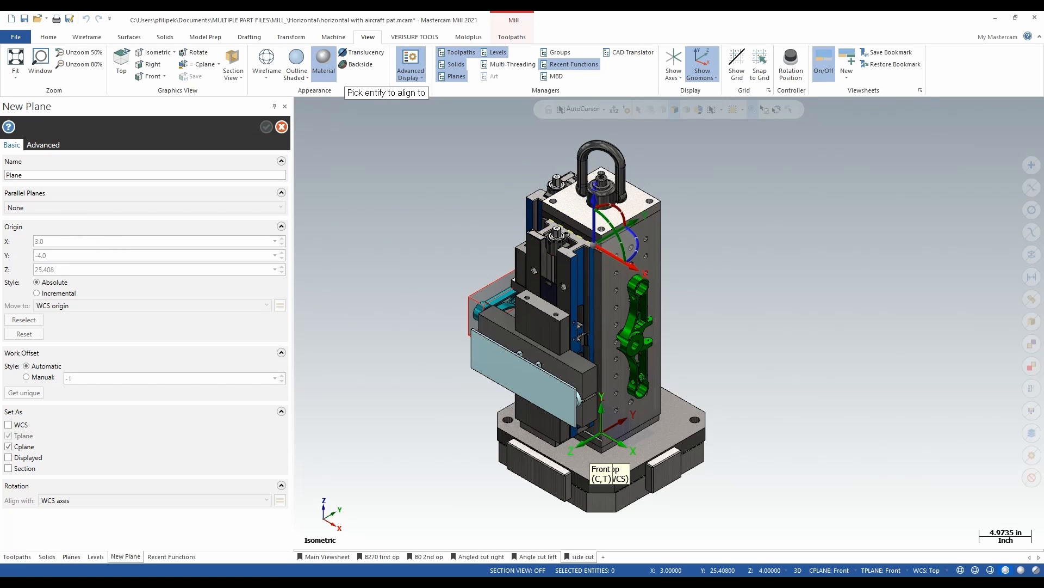
scroll(599, 226, "up", 3)
left_click(597, 222)
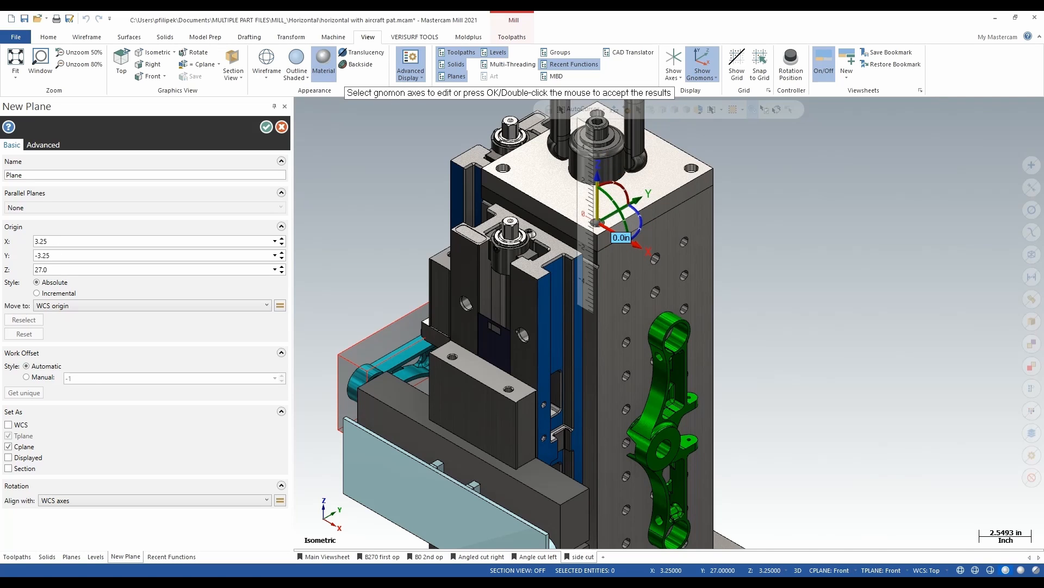
Name the new plane "test" and create it with the Create viewsheet and Save bookmark options enabled.
double_click(258, 175)
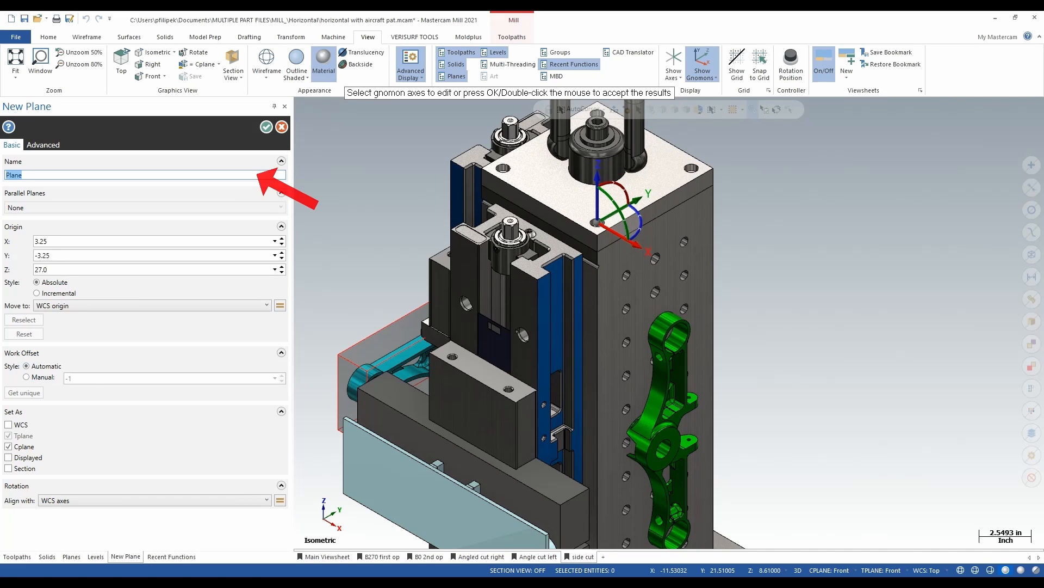
type("tes")
type("t")
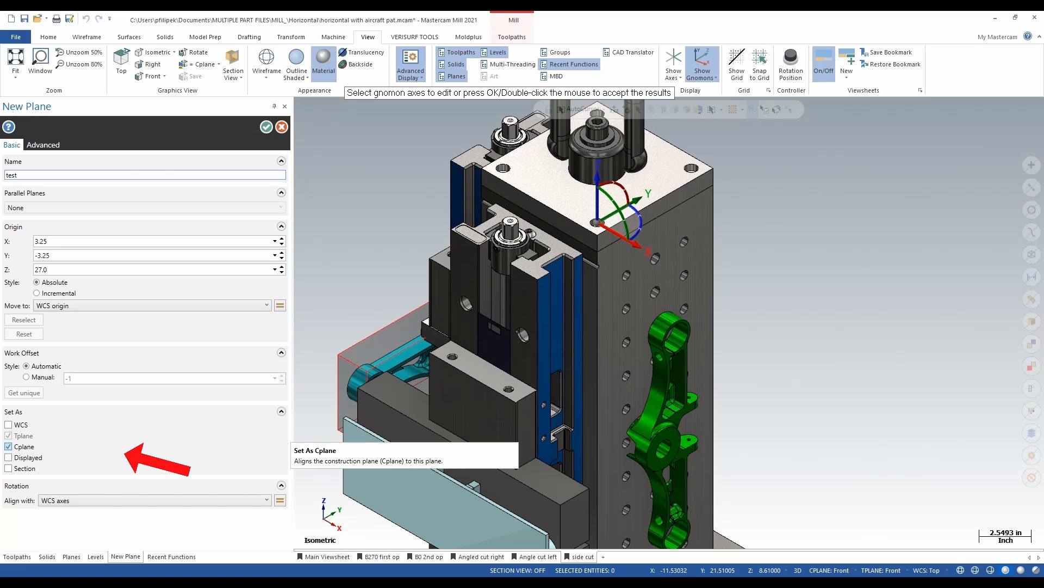
left_click(43, 144)
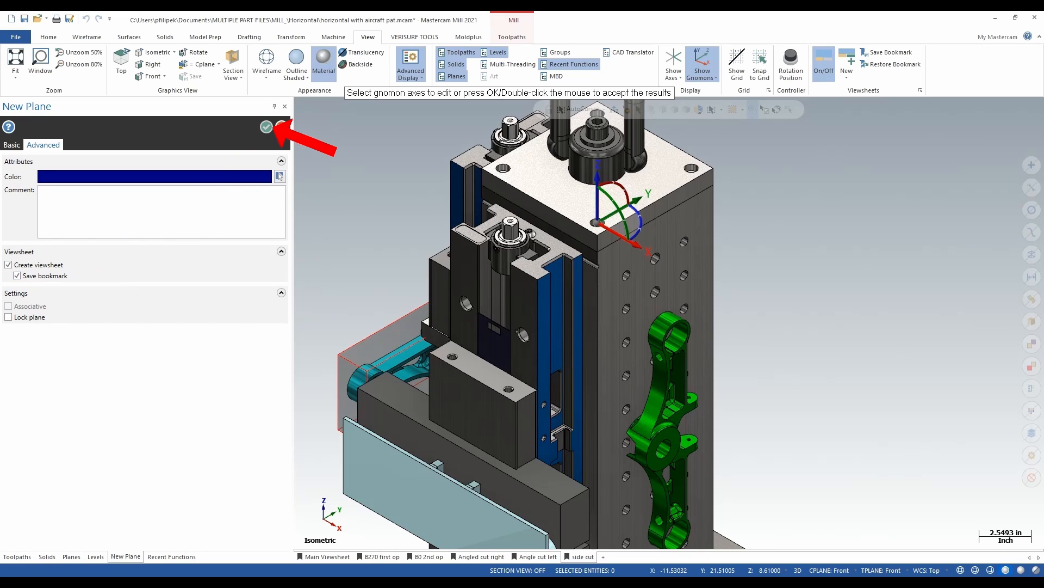
left_click(266, 127)
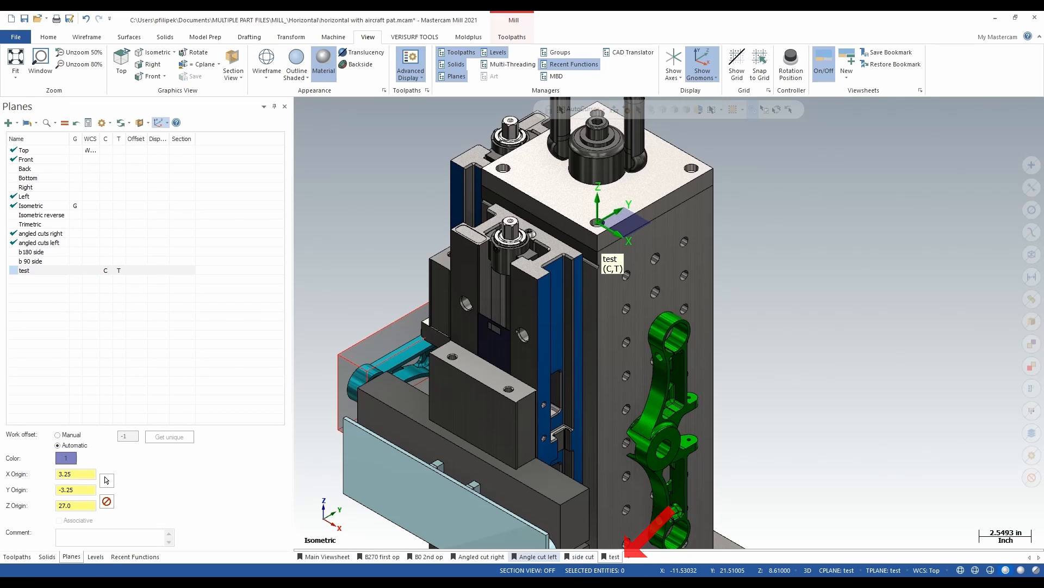
Compare the "test" viewsheet with Angled cut right, and review the saved viewsheets from Main Viewsheet through to "test".
left_click(477, 556)
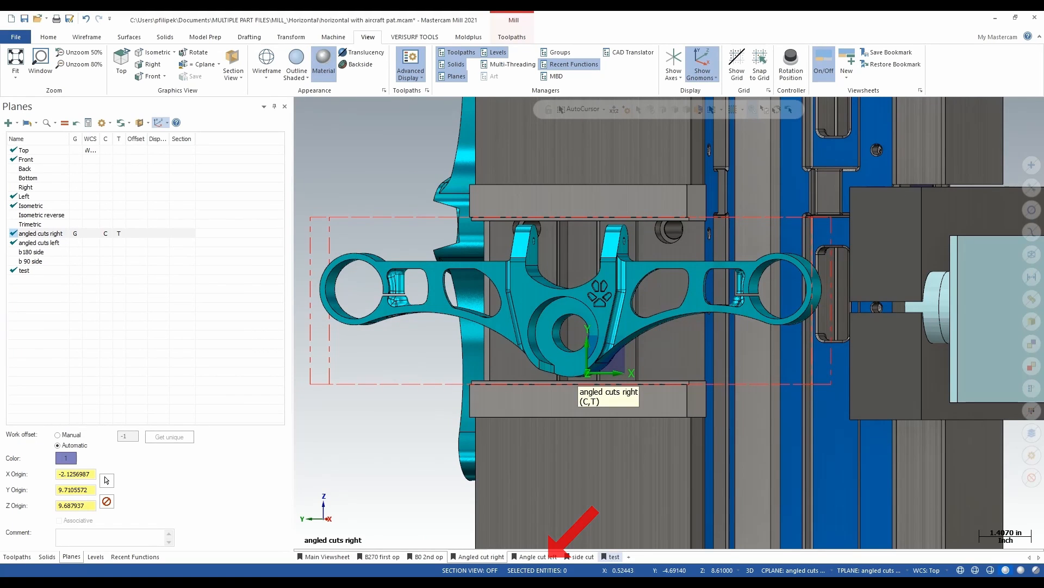
left_click(614, 556)
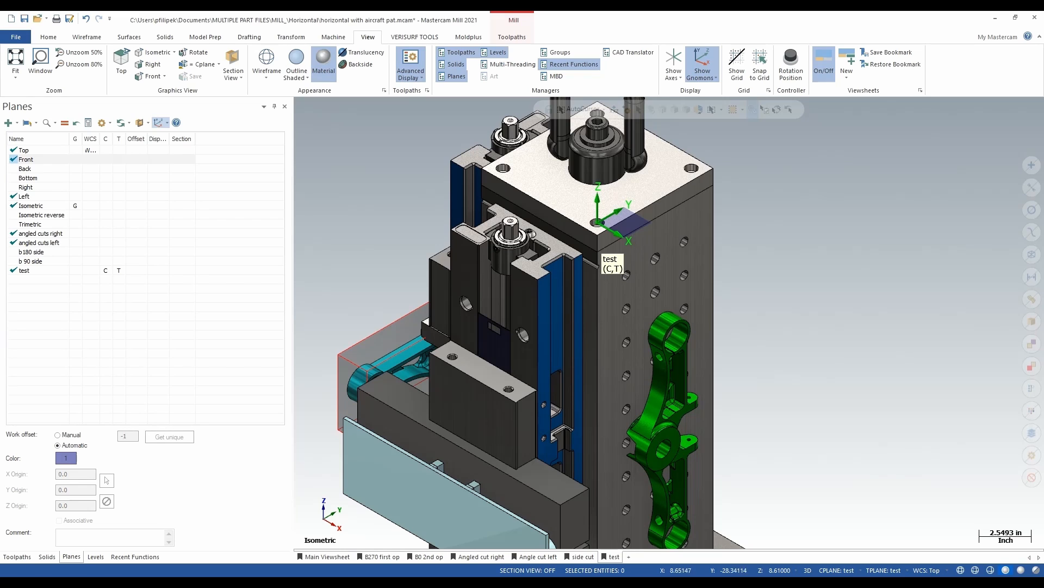
left_click(324, 556)
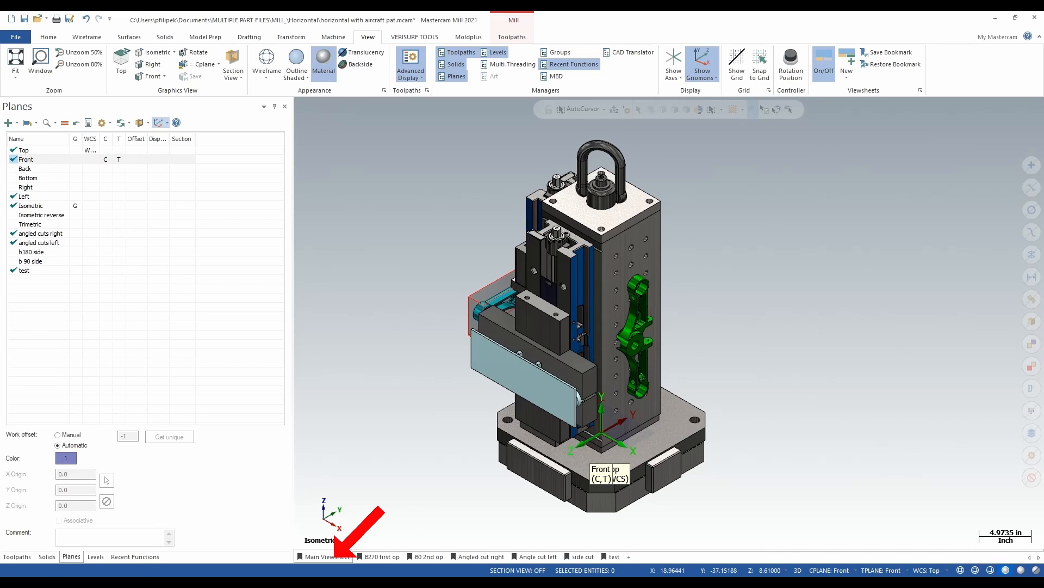
left_click(381, 556)
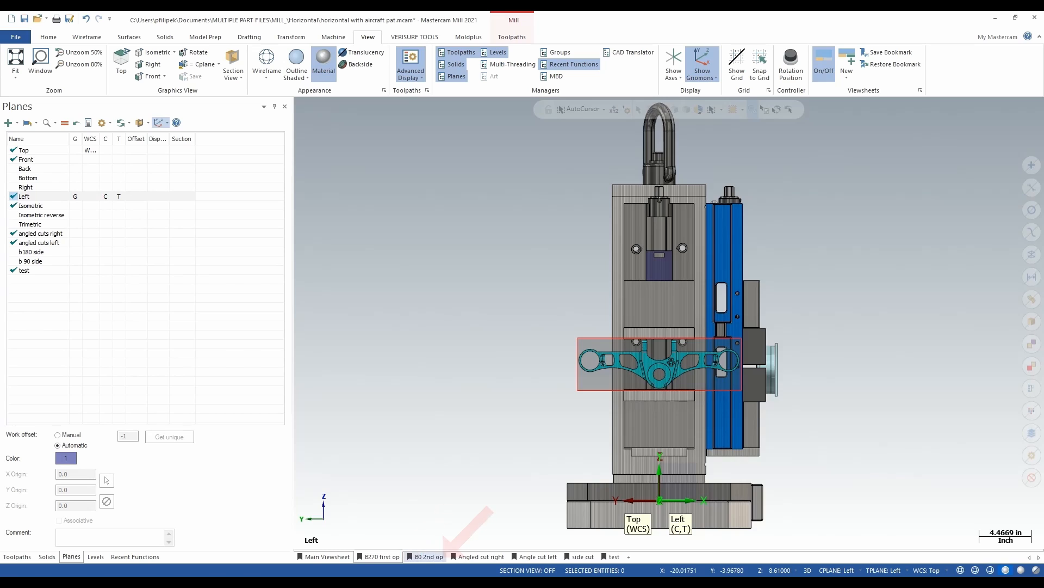
left_click(426, 556)
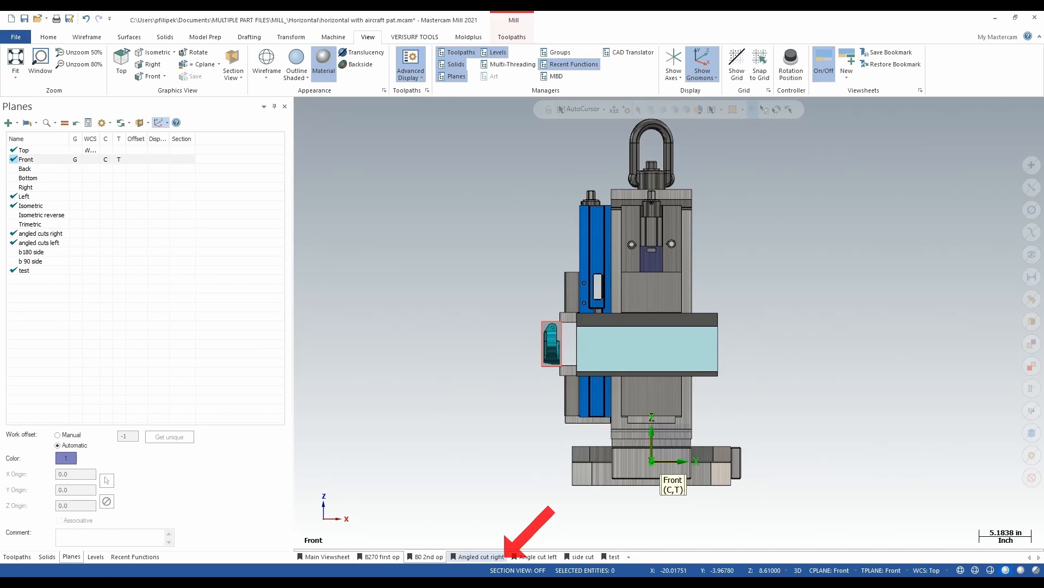
left_click(481, 556)
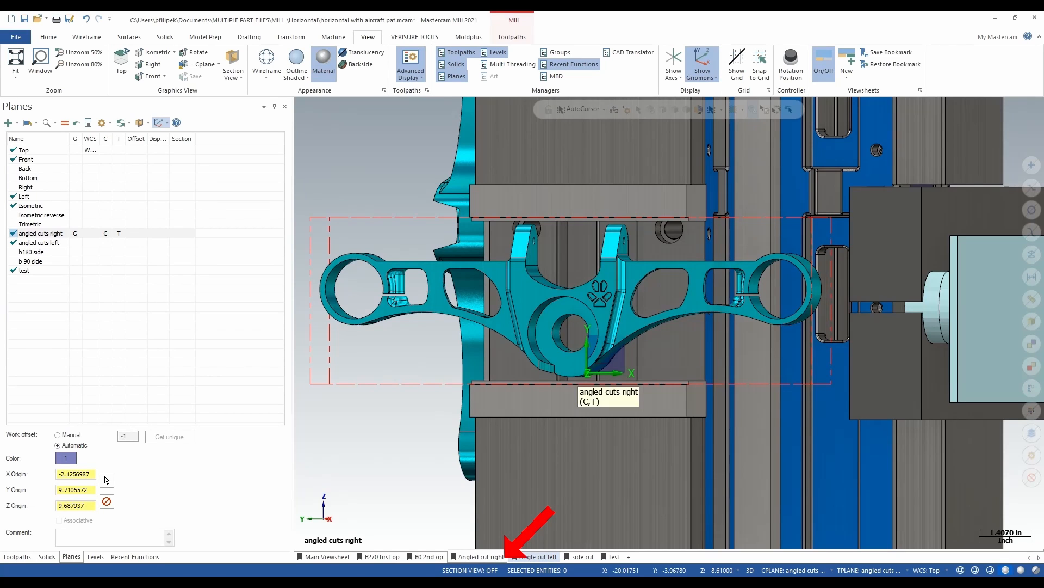
left_click(538, 556)
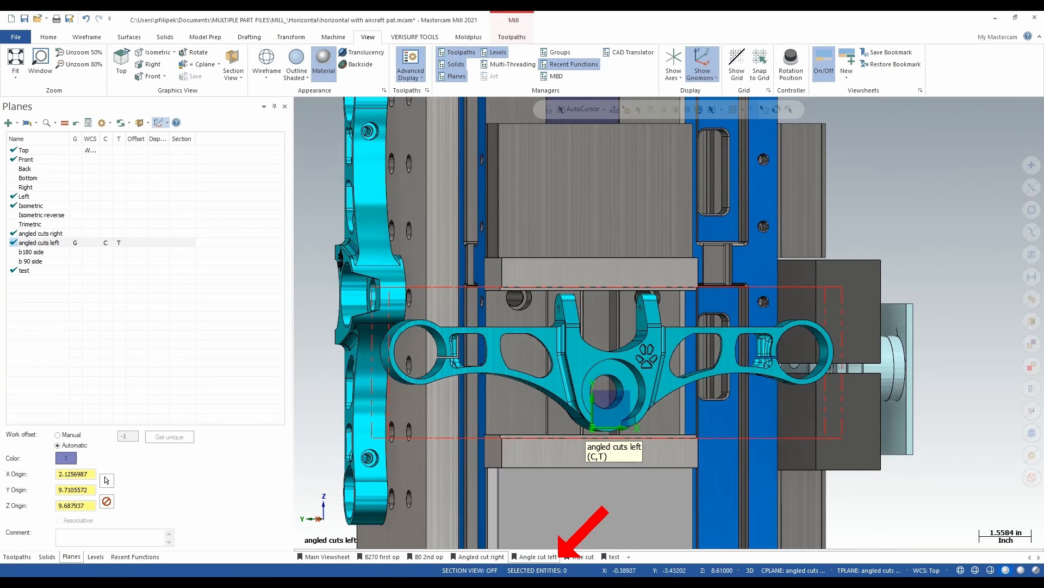
left_click(620, 556)
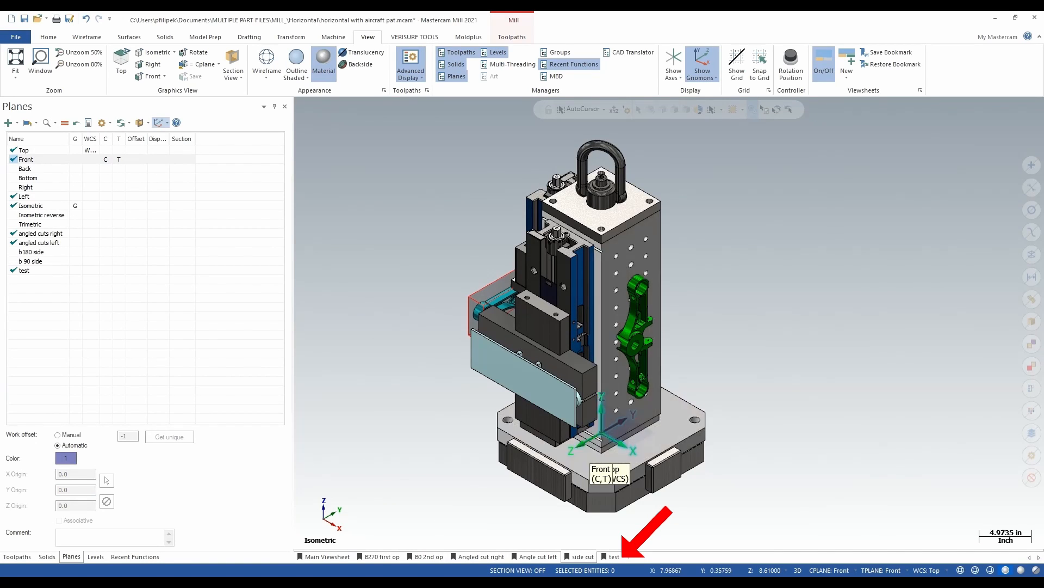
left_click(620, 556)
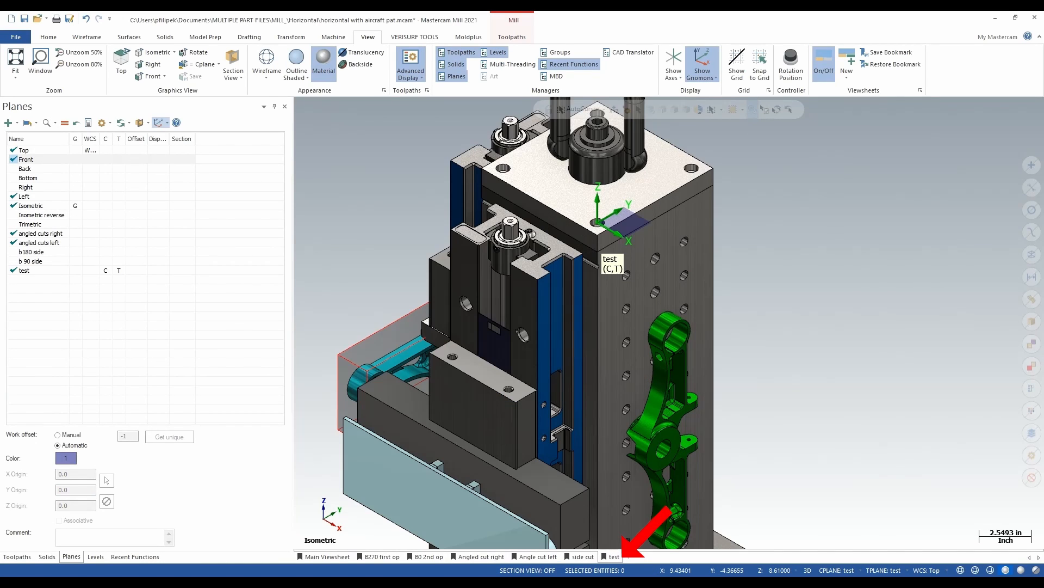